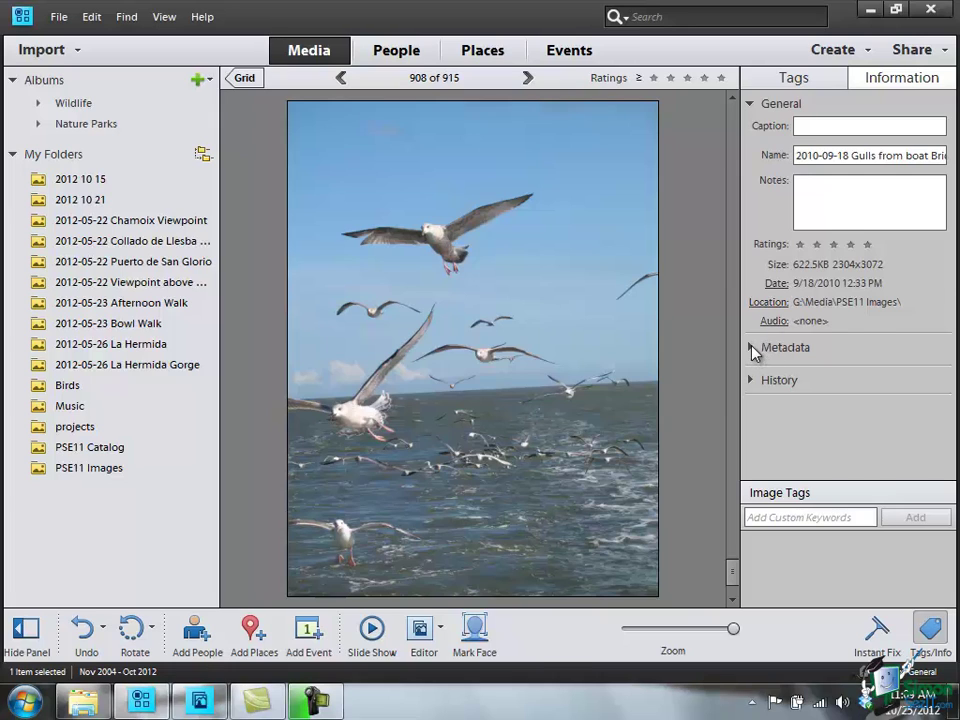
click(752, 348)
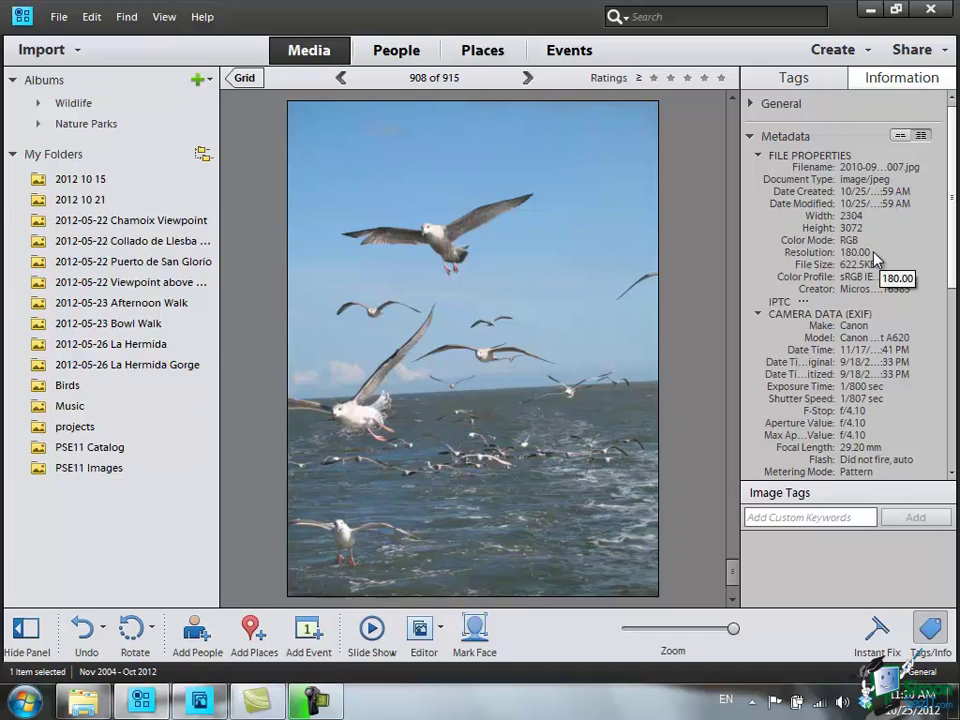
click(751, 104)
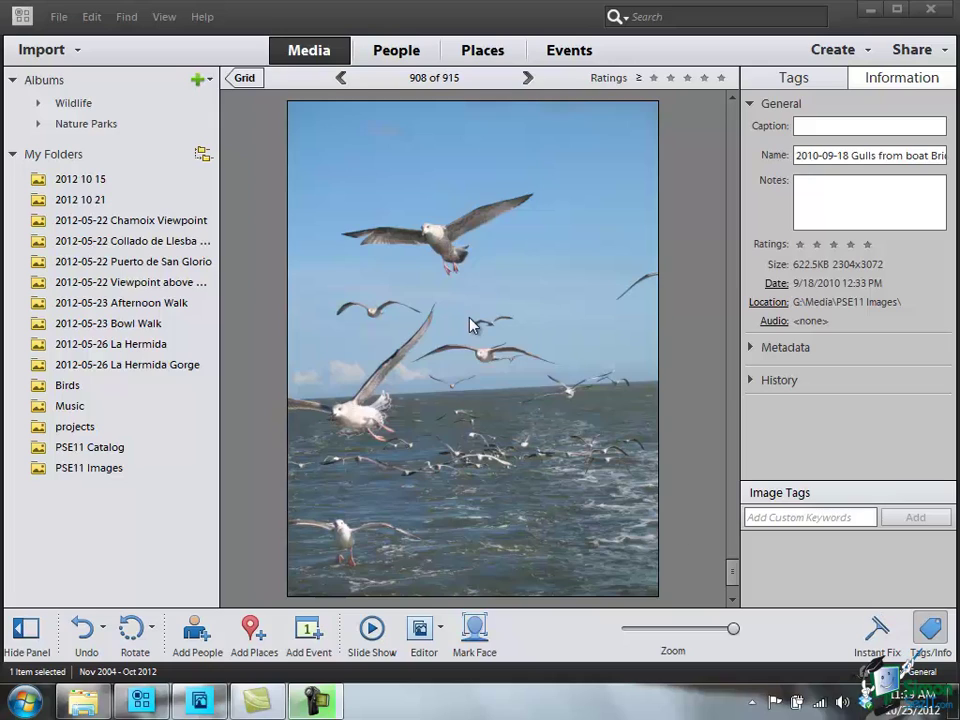
Open the seagull photo in the Photo Editor and go to the Image > Resize submenu
click(441, 630)
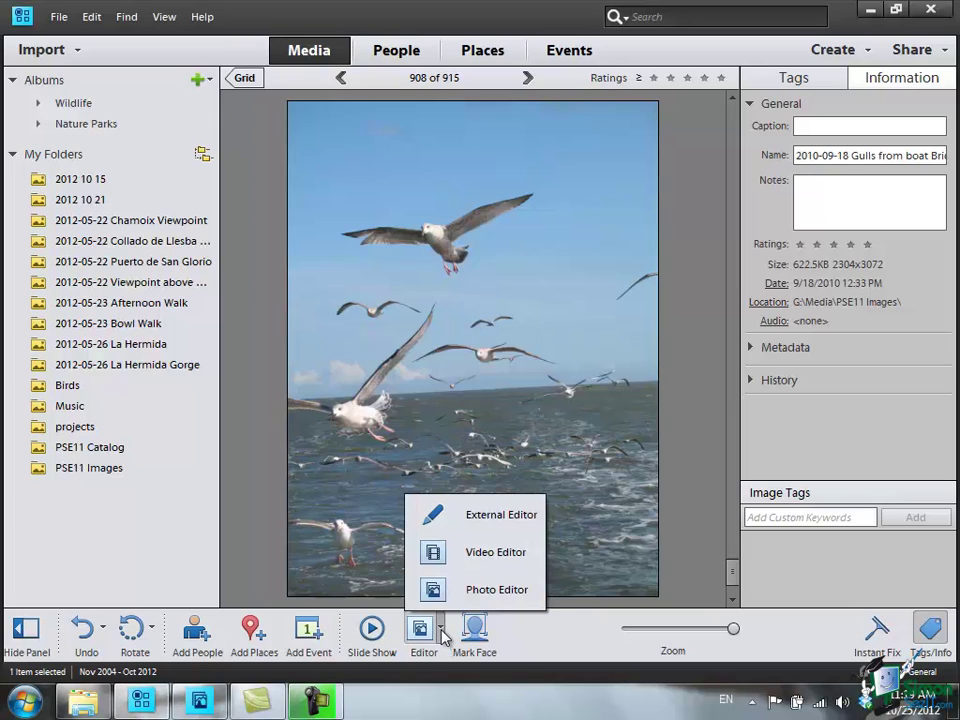
click(502, 591)
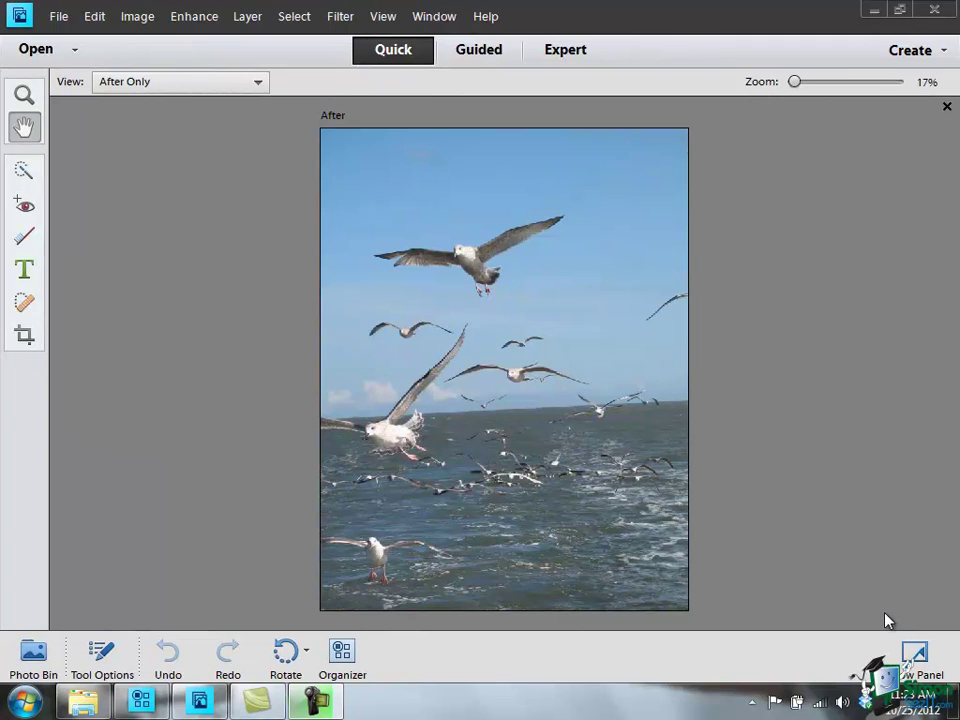
click(145, 27)
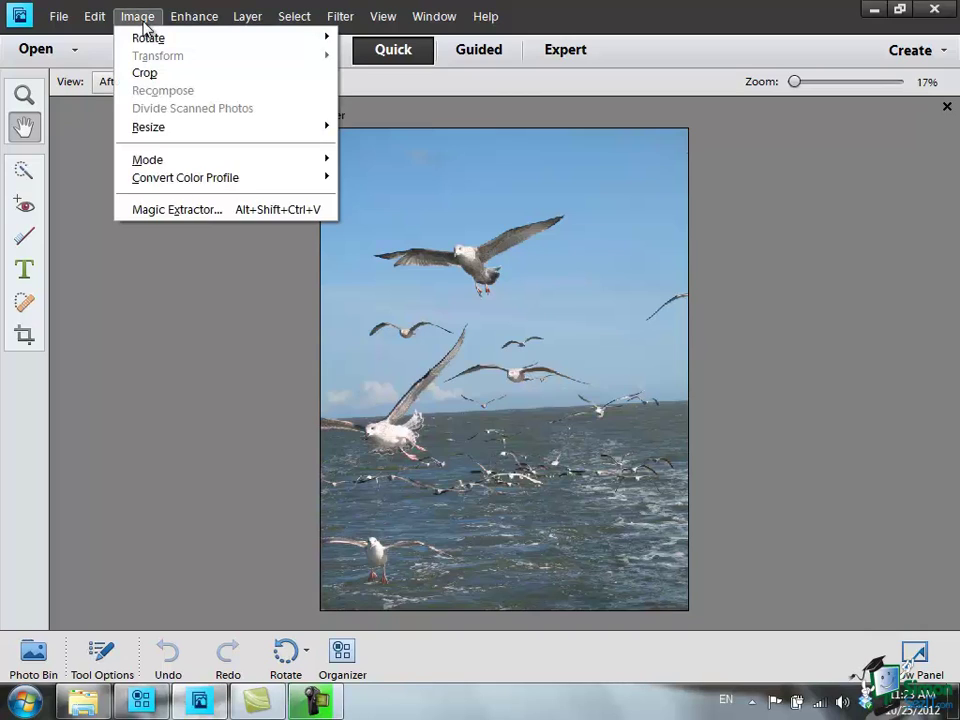
mouse_move(143, 133)
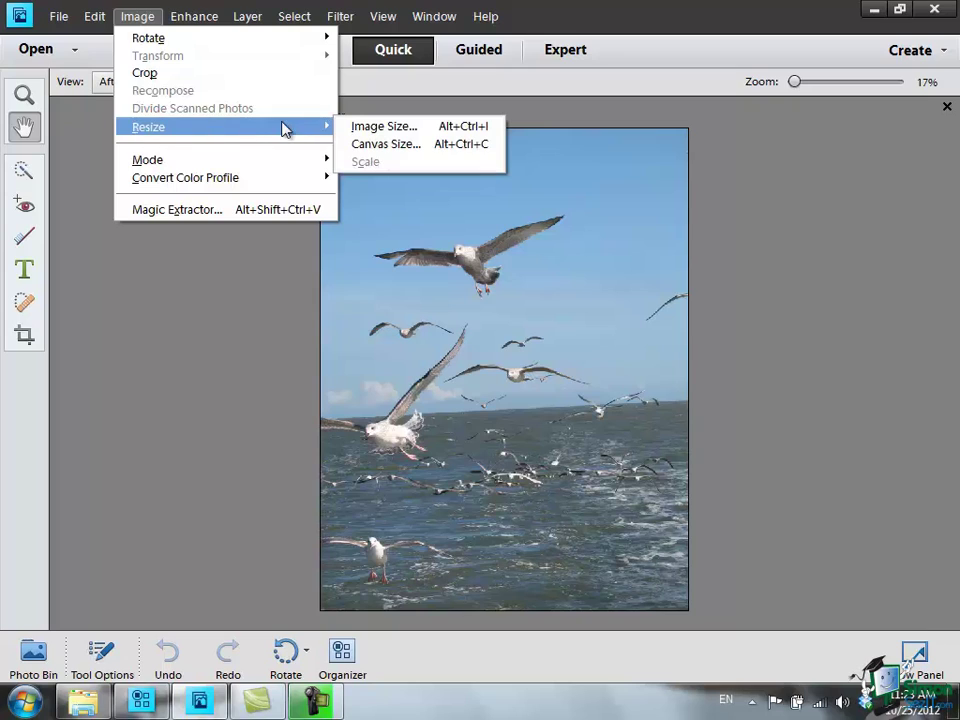
In Image Size, move the dialog aside, switch Width units to percent and clear the width
click(405, 127)
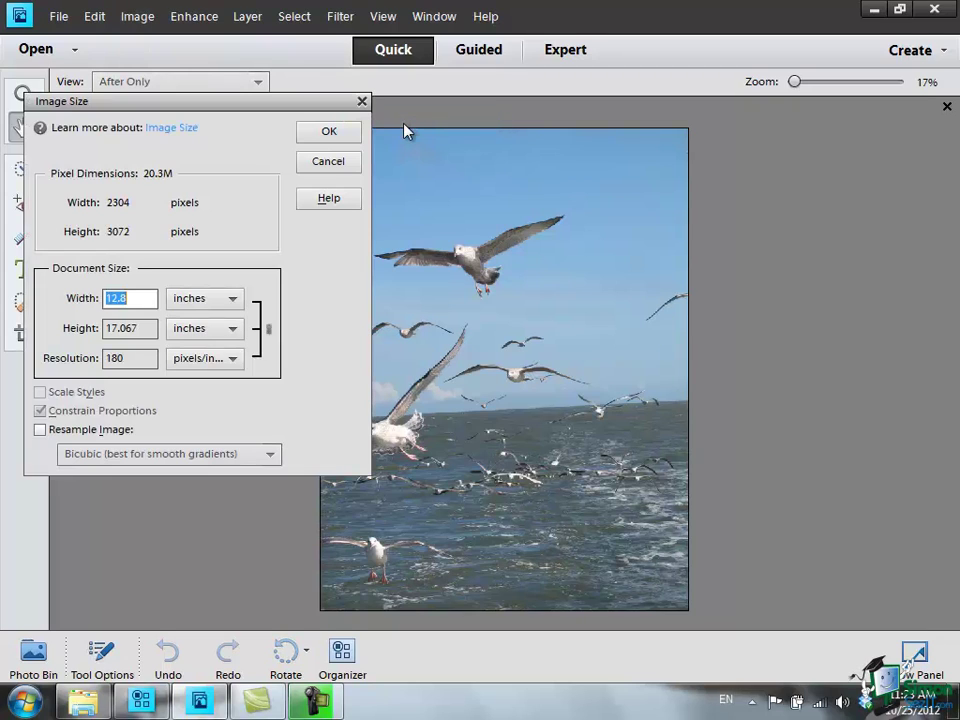
drag(230, 110, 257, 161)
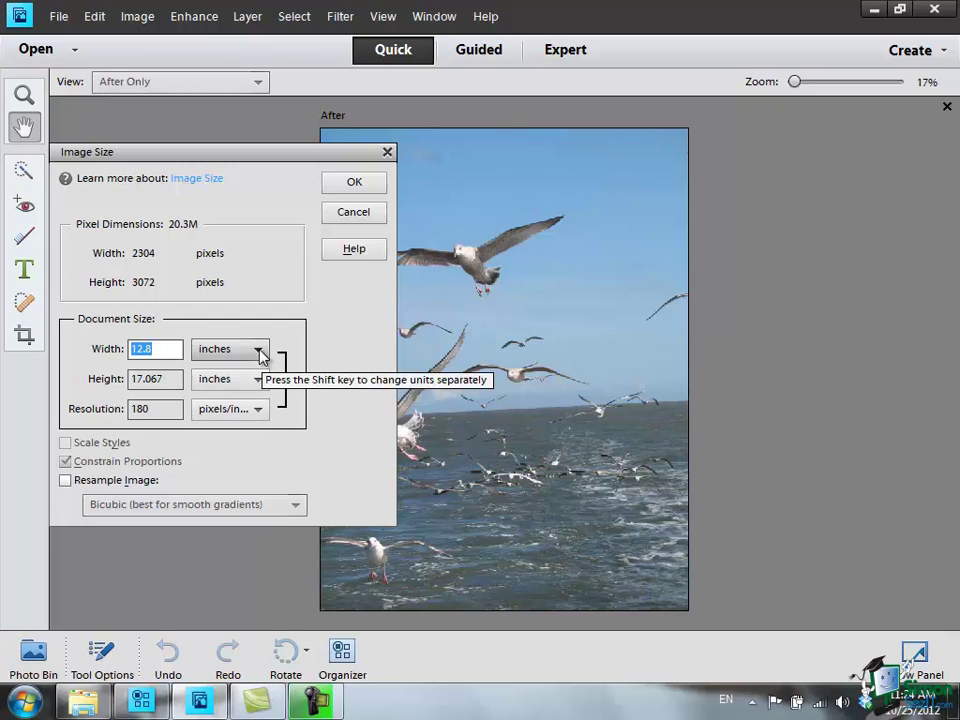
click(259, 351)
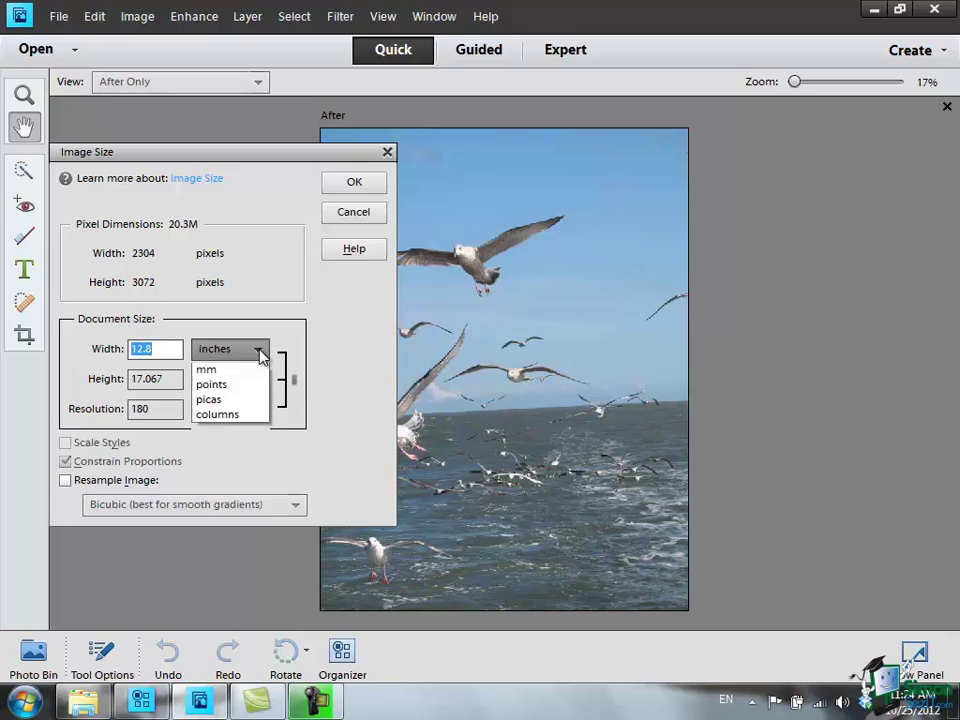
click(220, 371)
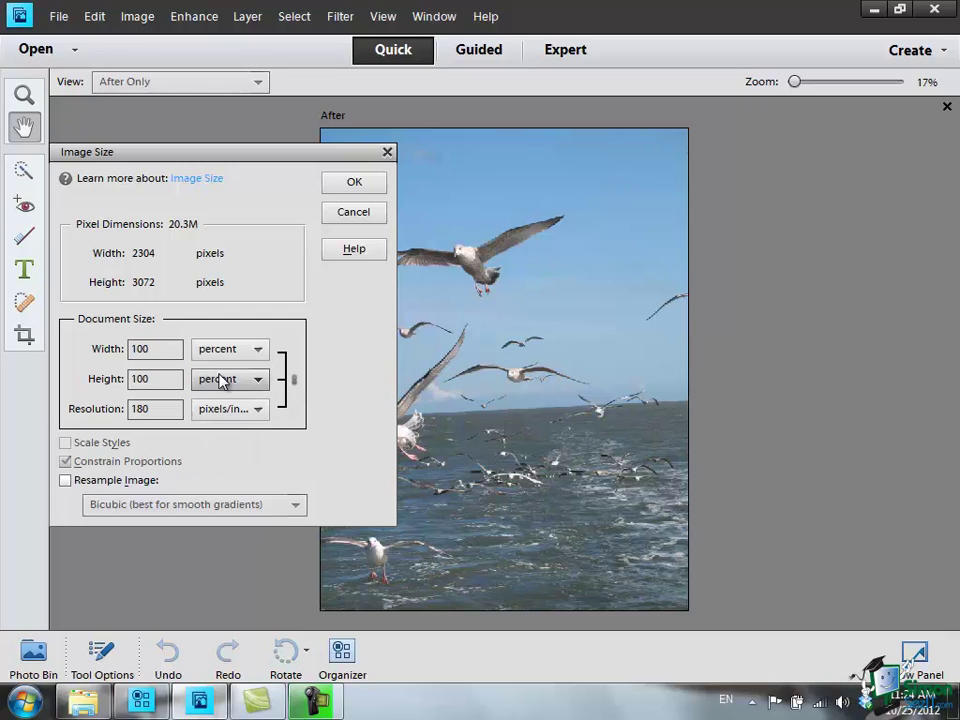
click(156, 348)
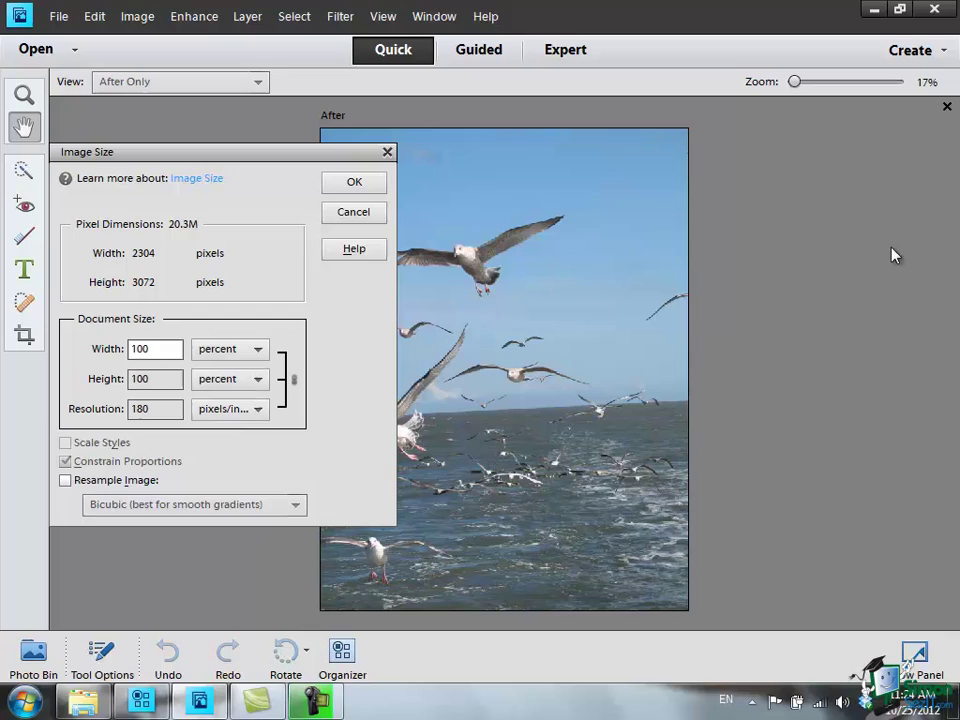
key(BackSpace)
key(BackSpace)
key(BackSpace)
Enter 50 as a trial Width percentage in Image Size
text(50)
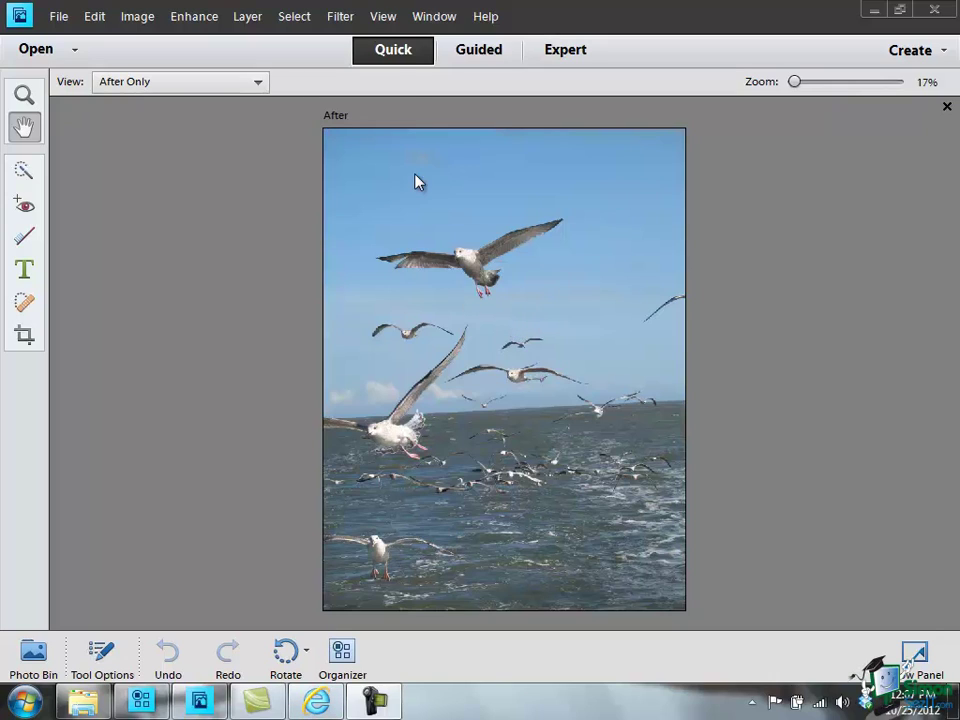
click(384, 17)
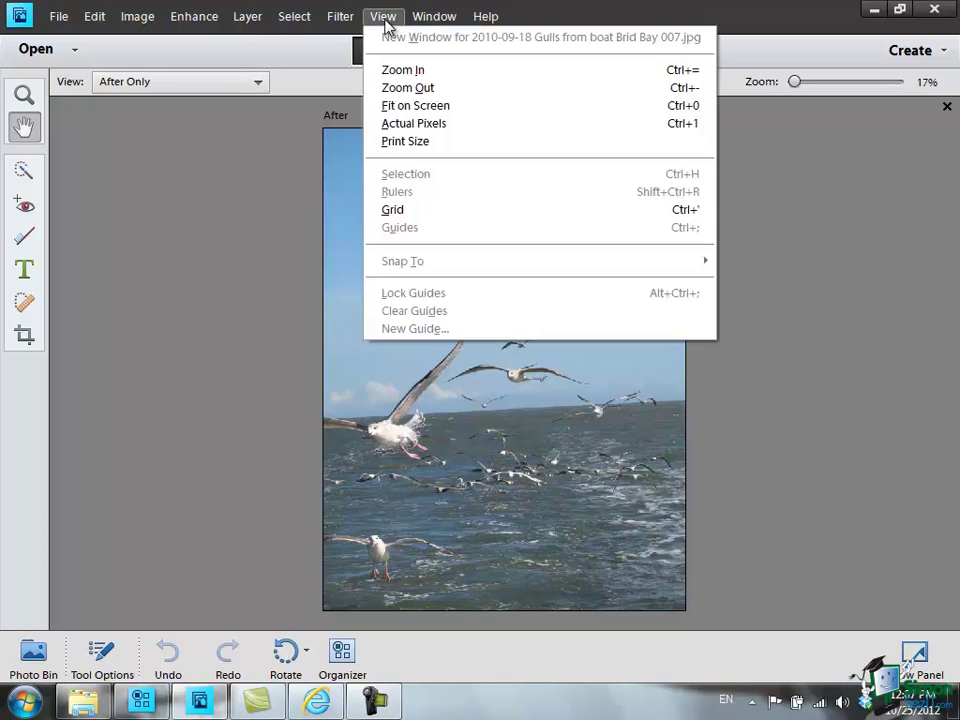
click(403, 143)
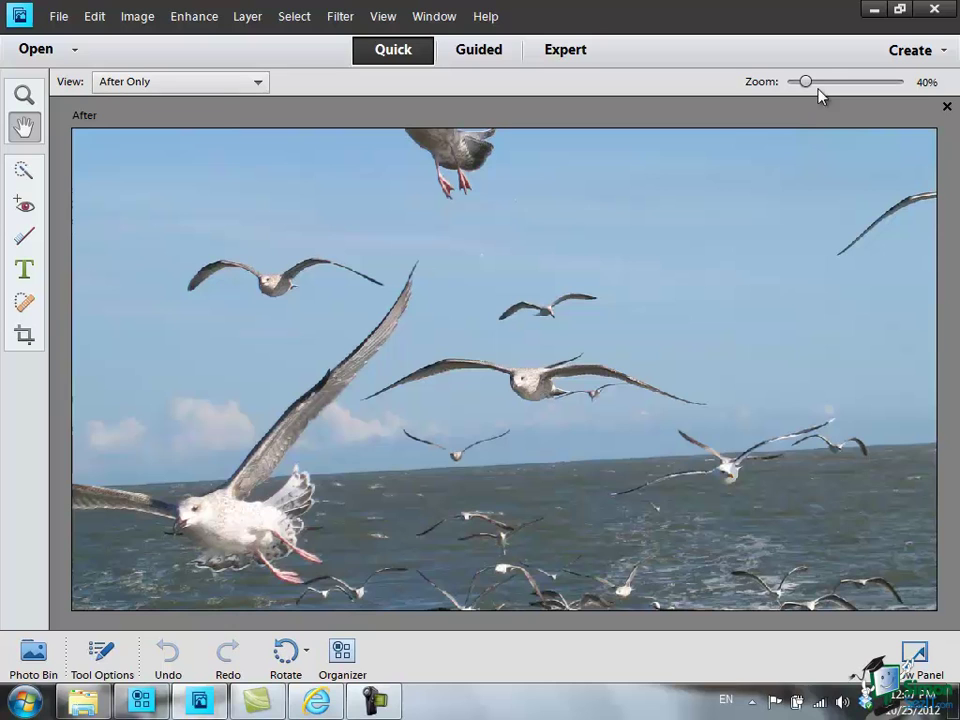
drag(806, 84, 834, 85)
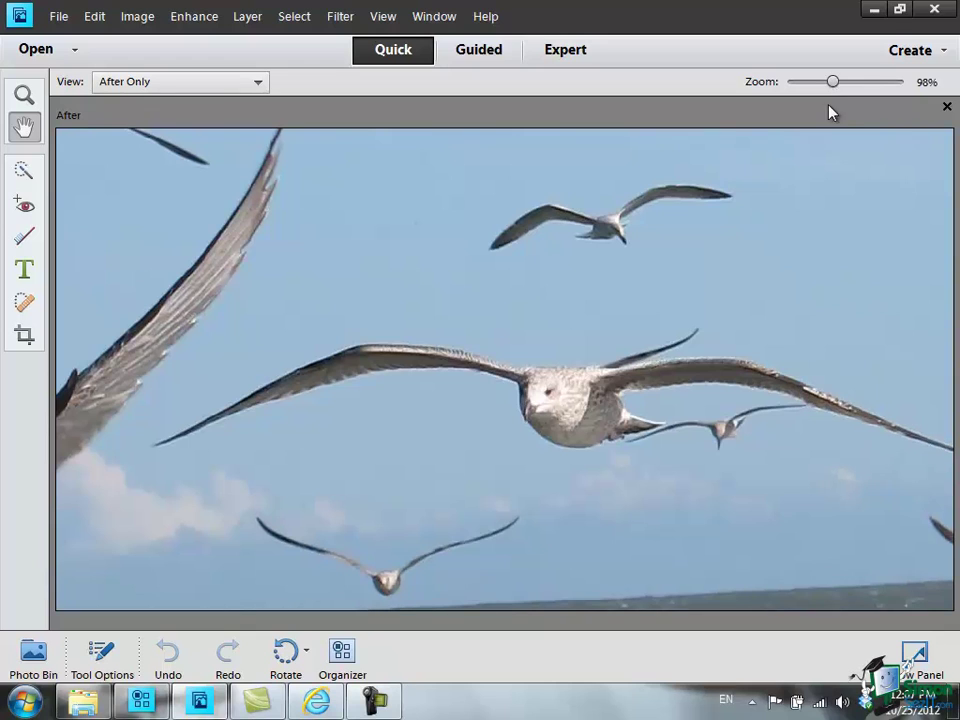
drag(790, 532, 386, 366)
drag(208, 358, 708, 466)
drag(107, 459, 643, 446)
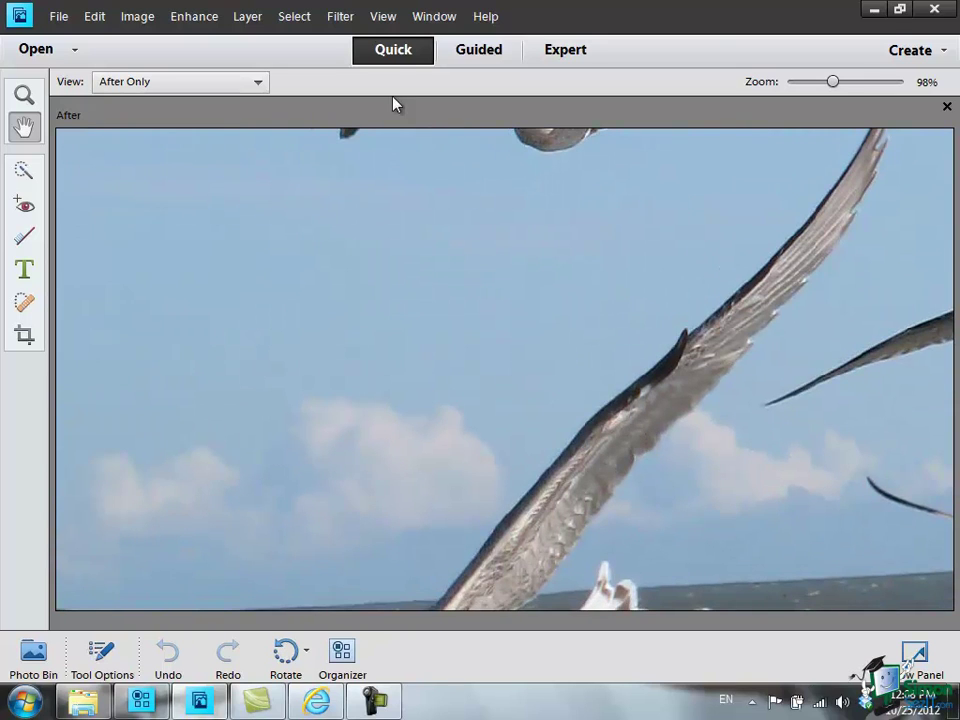
click(386, 20)
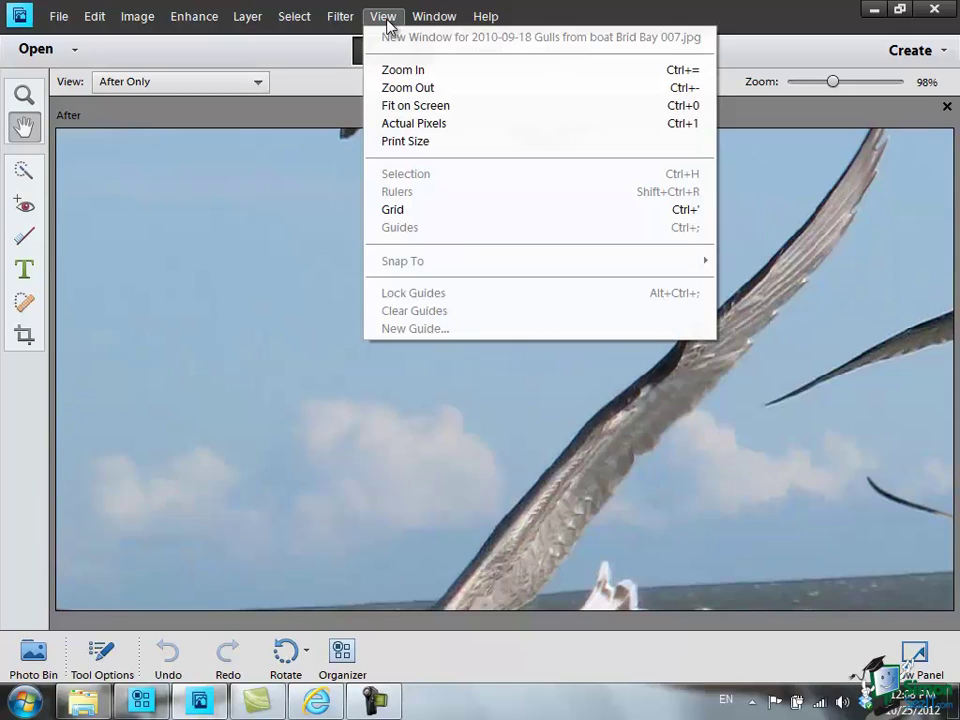
click(403, 107)
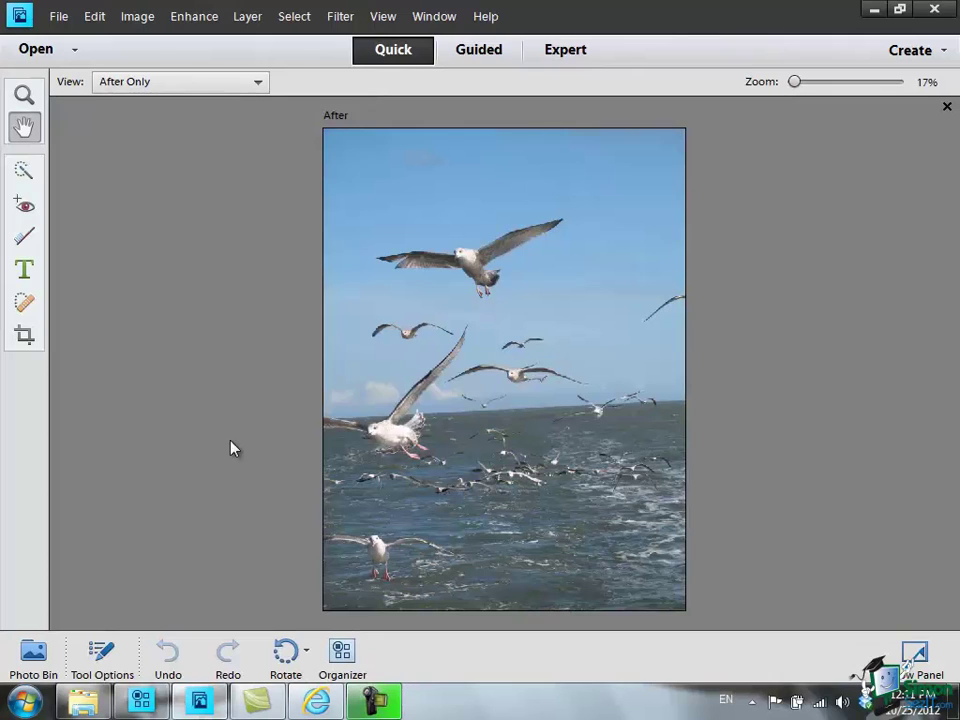
With Resample Image checked, change the resolution from 180 to 72 ppi and apply
click(140, 17)
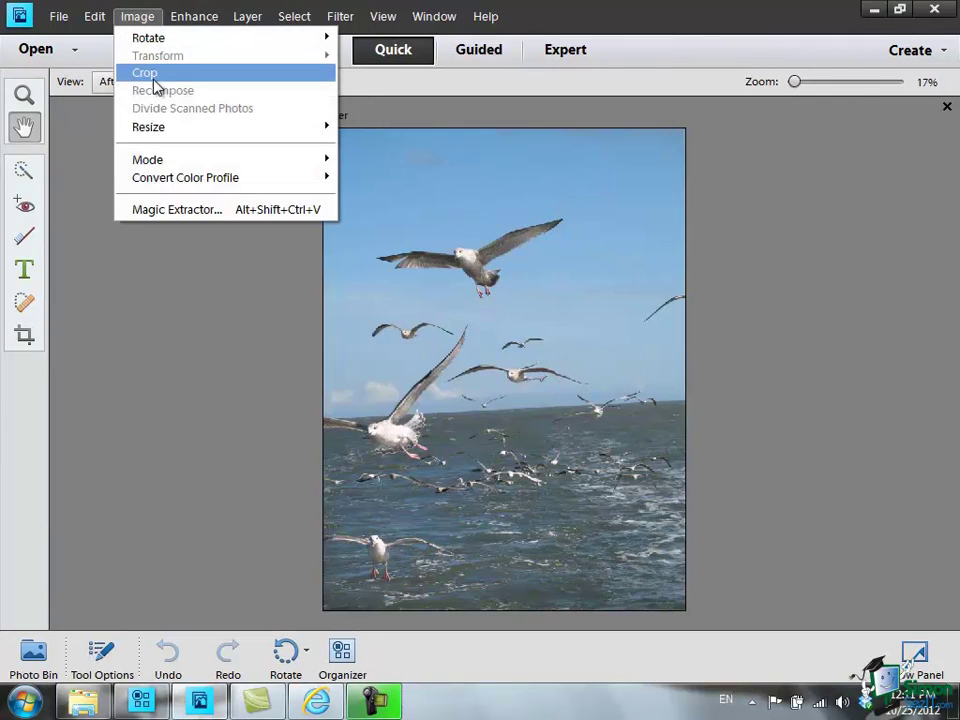
mouse_move(295, 132)
click(405, 126)
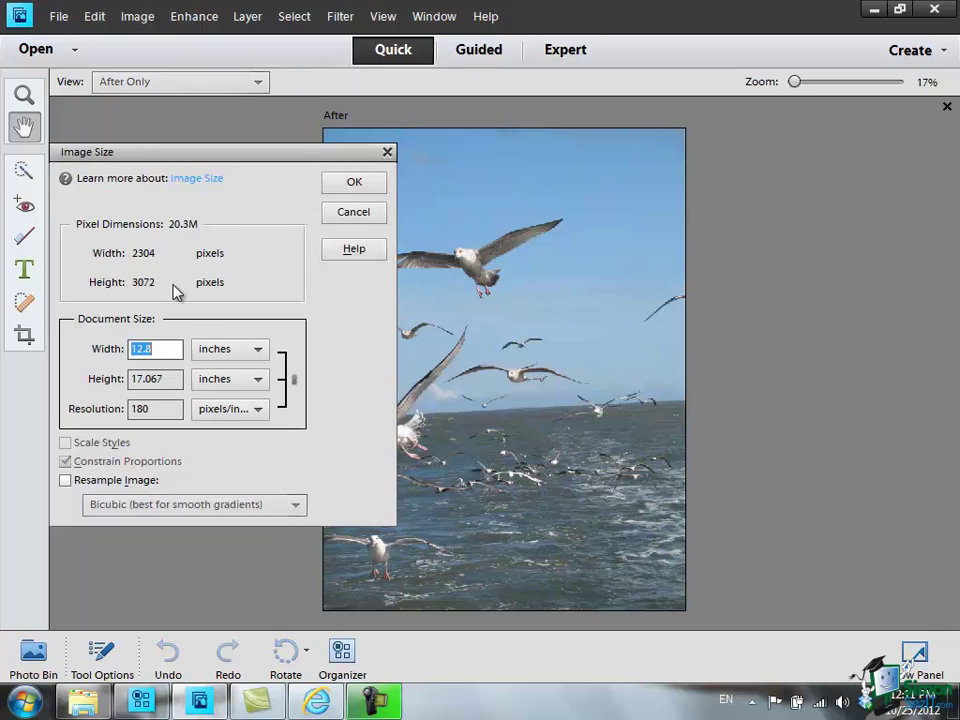
click(66, 480)
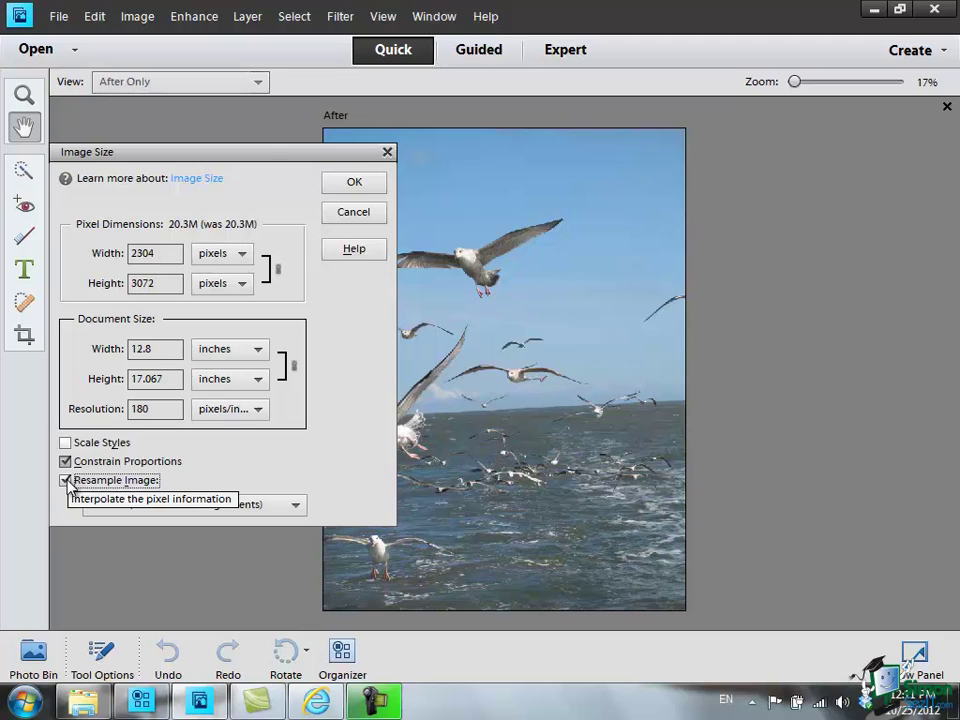
click(154, 408)
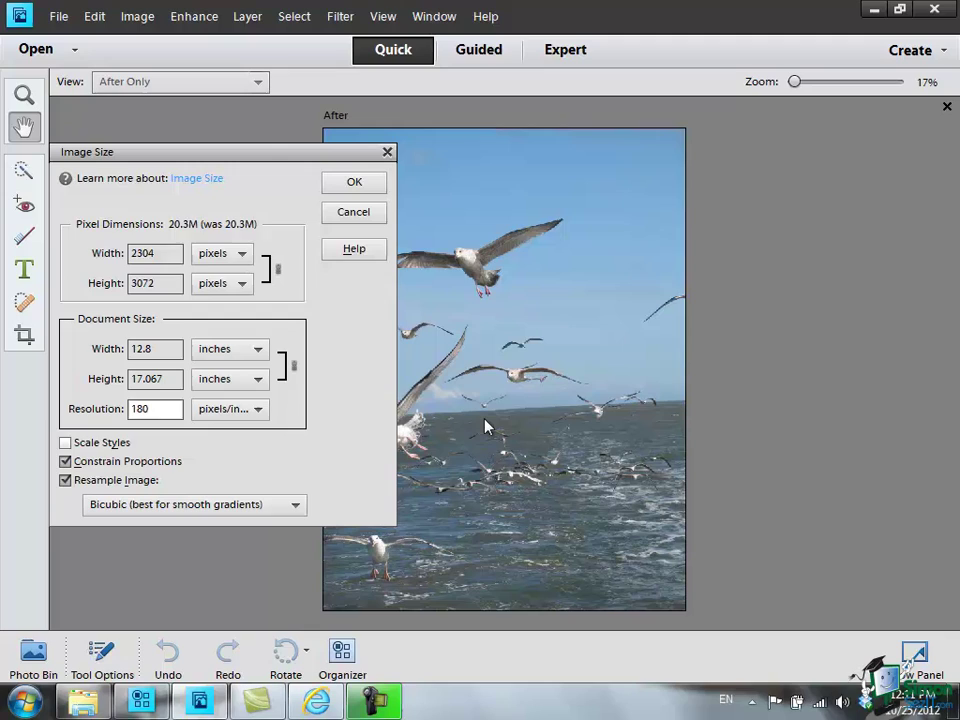
key(BackSpace)
key(BackSpace)
key(BackSpace)
text(72)
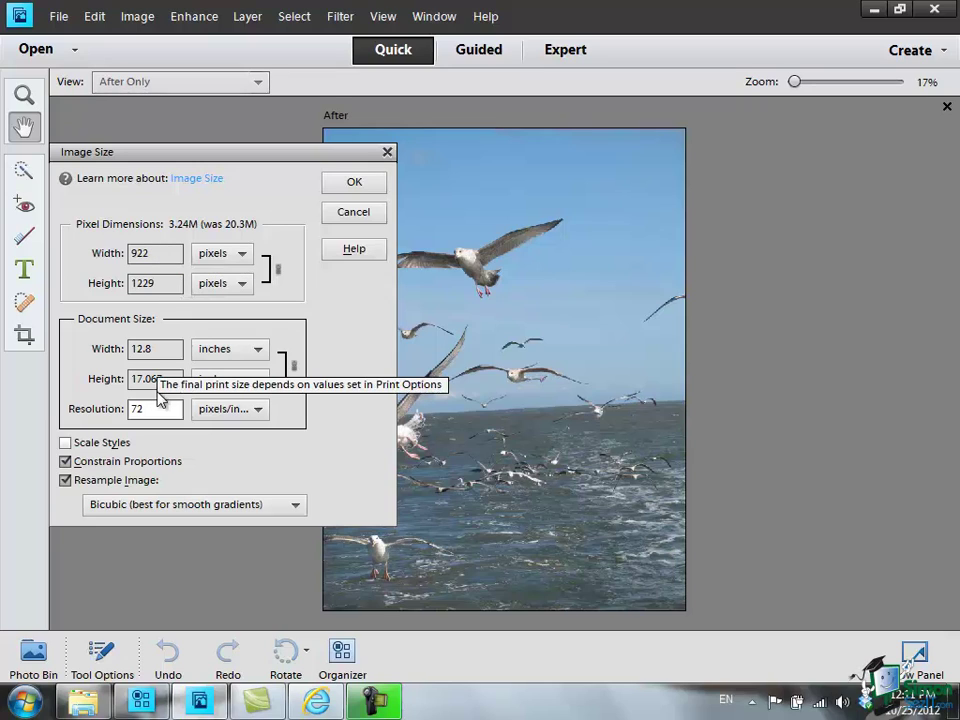
click(354, 182)
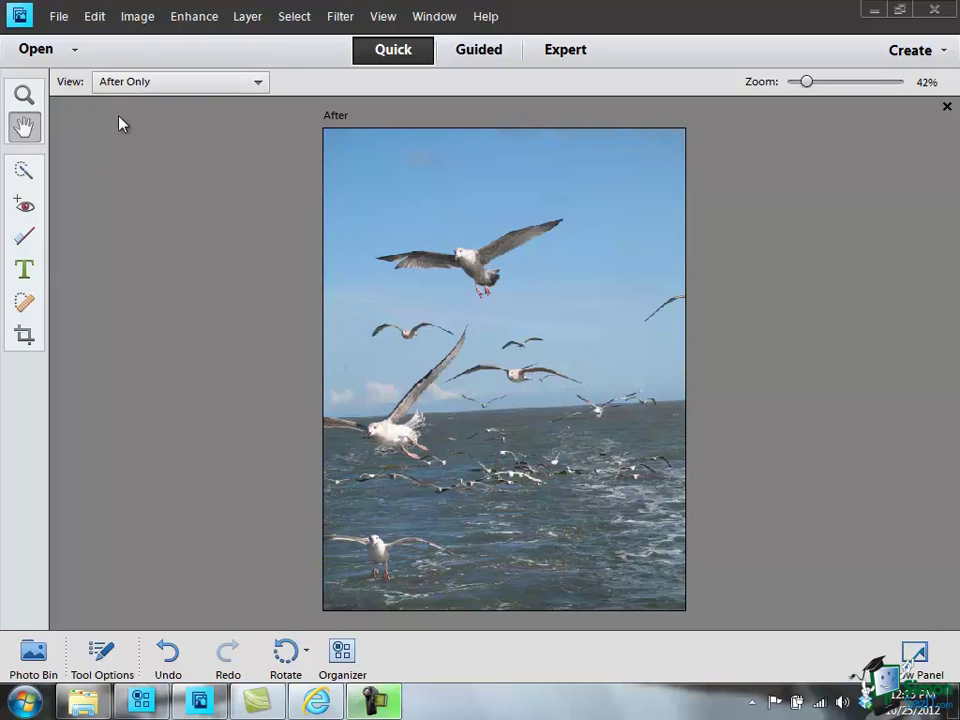
In Image Size, set Document Size units to percent, enter Width 25 and apply
click(141, 17)
mouse_move(163, 134)
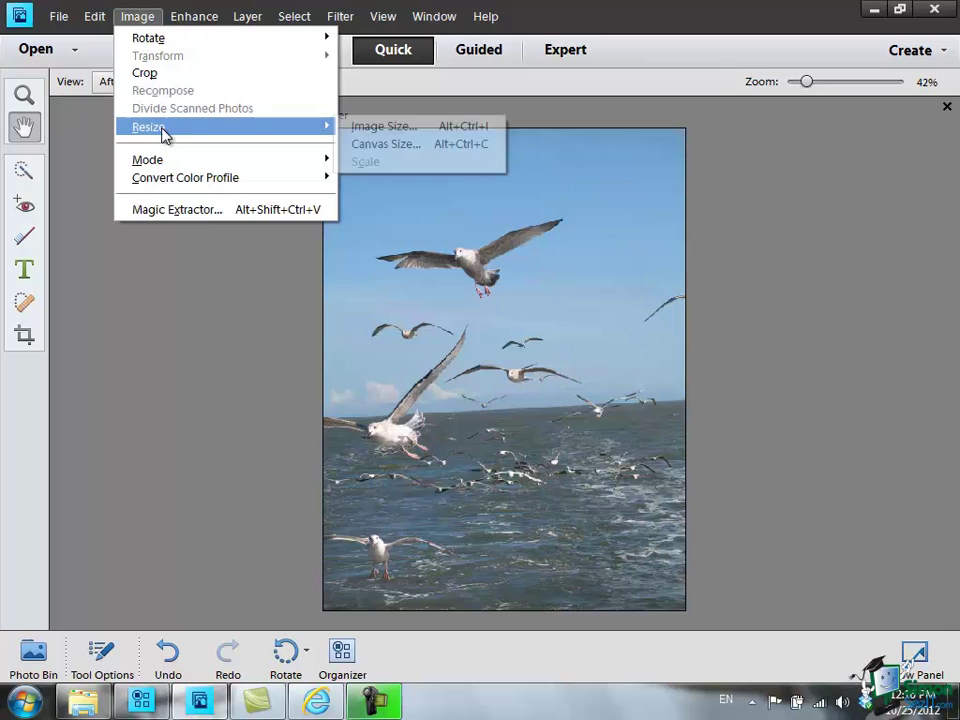
click(385, 128)
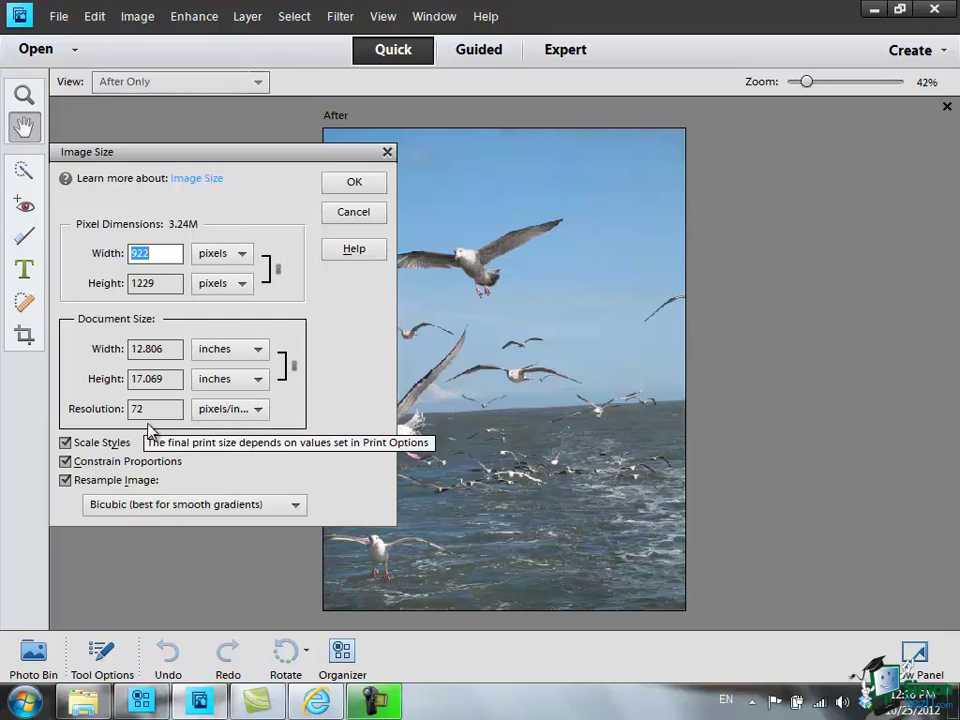
click(165, 349)
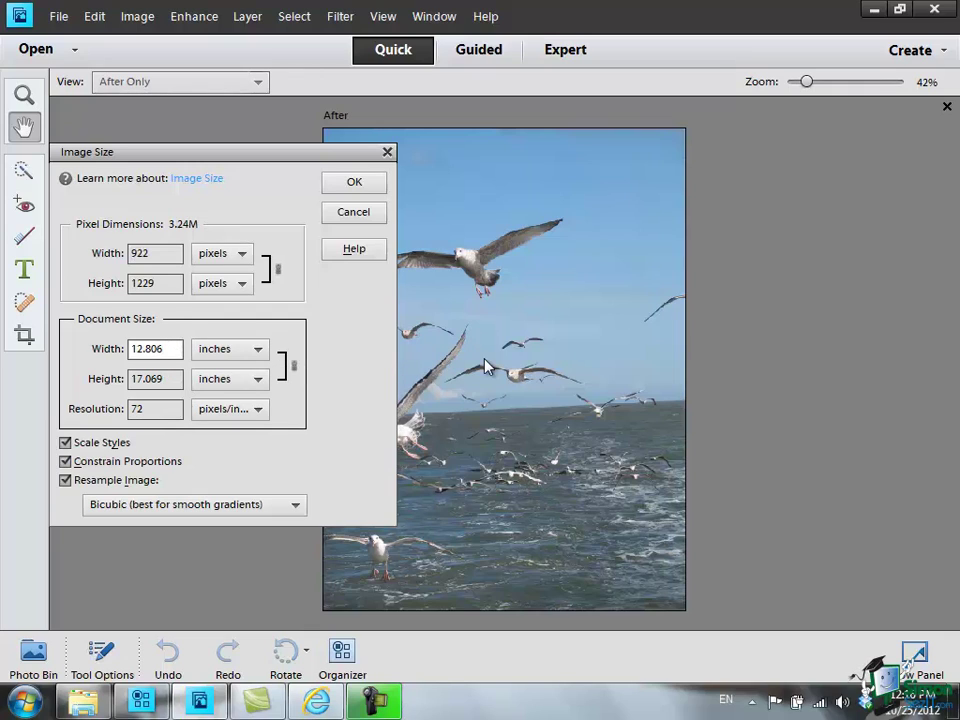
key(BackSpace)
key(BackSpace)
key(BackSpace)
key(BackSpace)
key(BackSpace)
key(BackSpace)
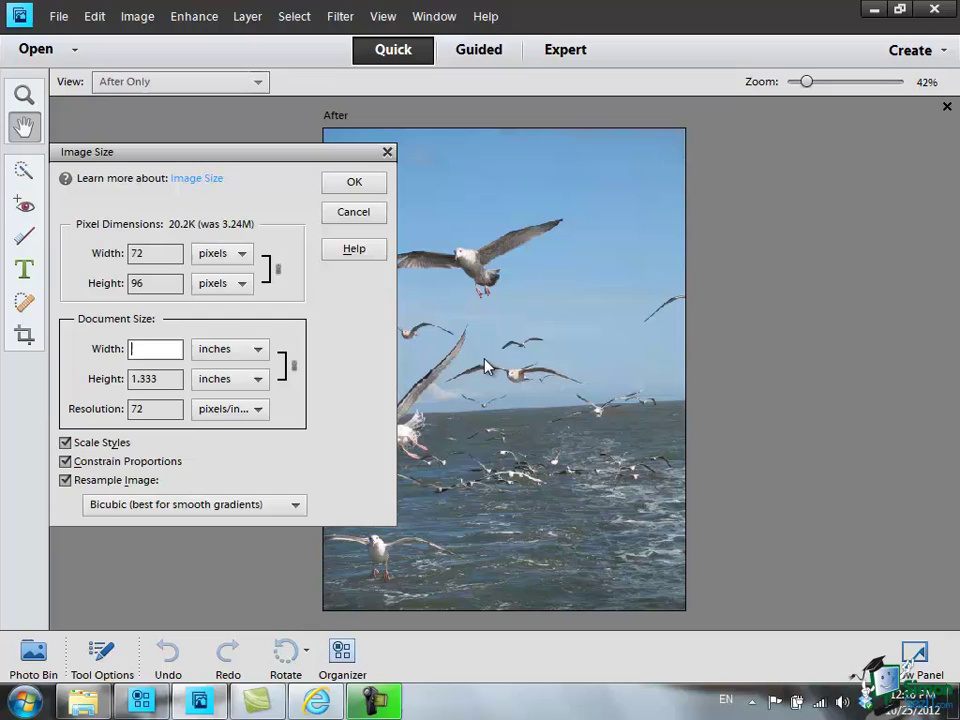
text(2)
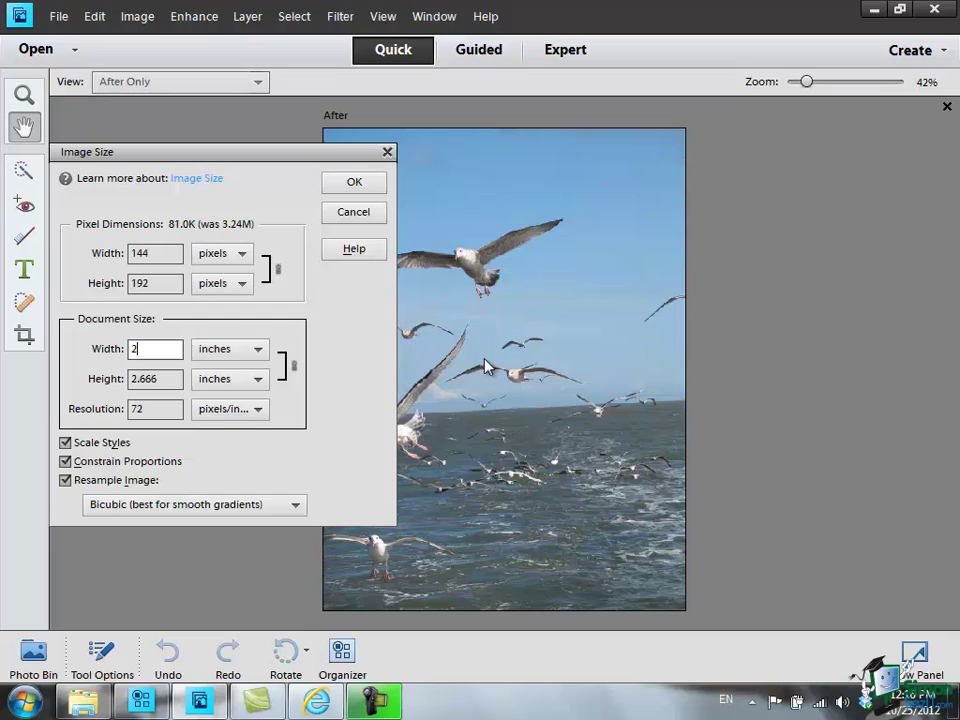
click(258, 350)
click(245, 368)
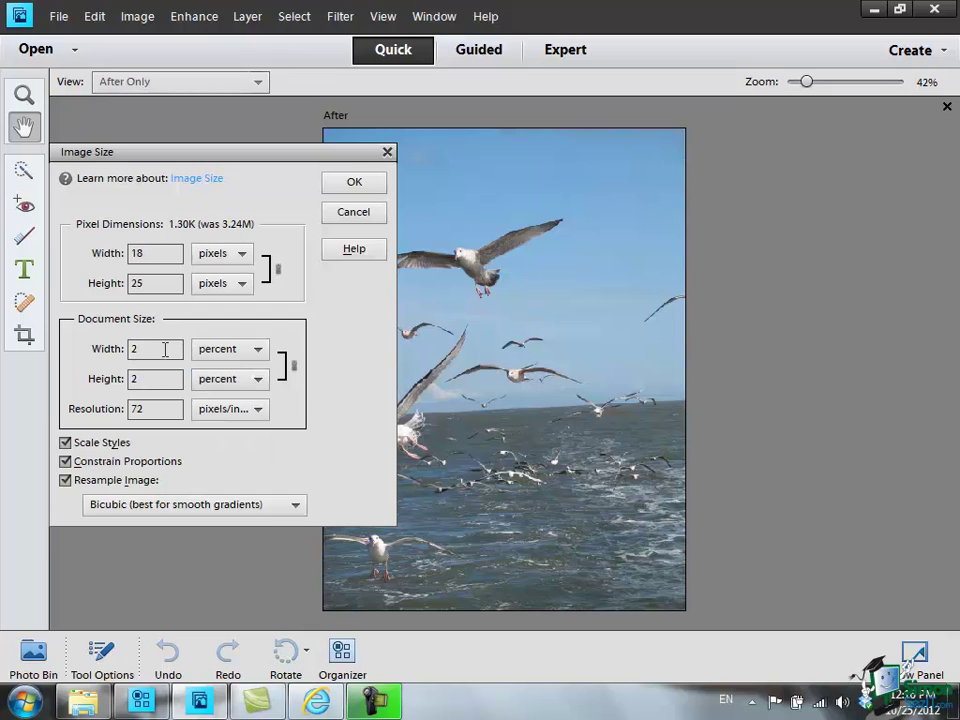
click(152, 348)
text(5)
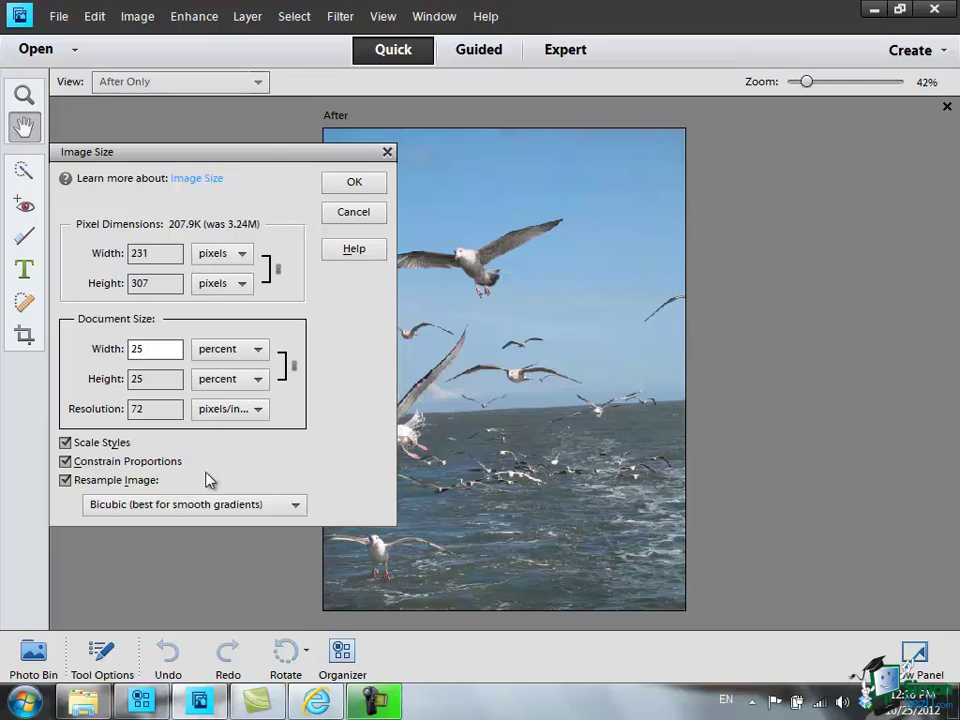
click(355, 183)
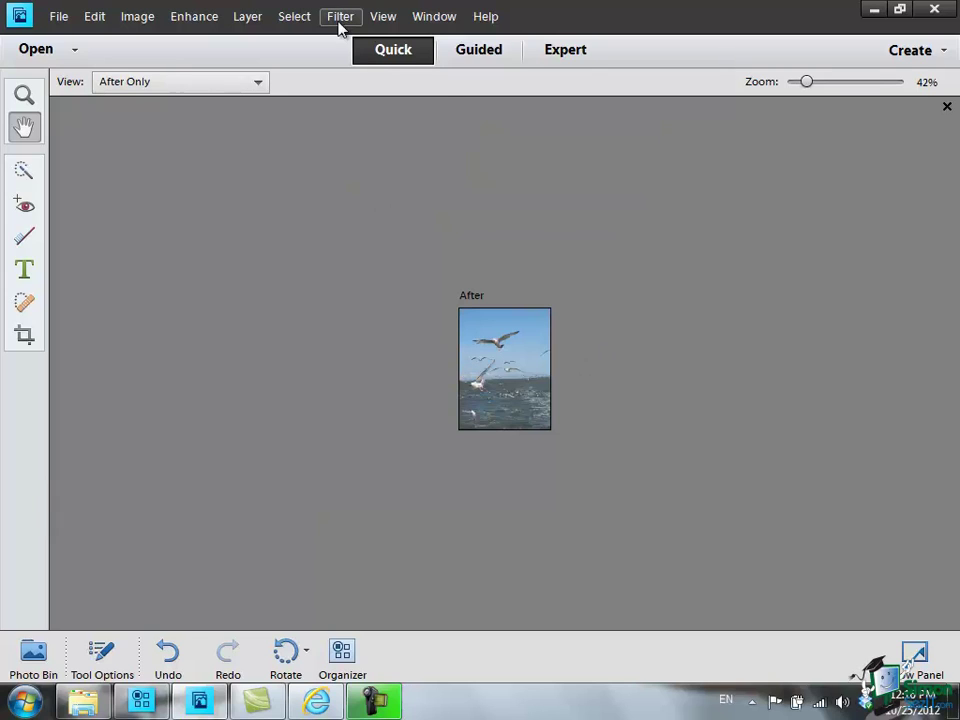
Display the resized 231 by 307 photo at Print Size from the View menu
click(388, 18)
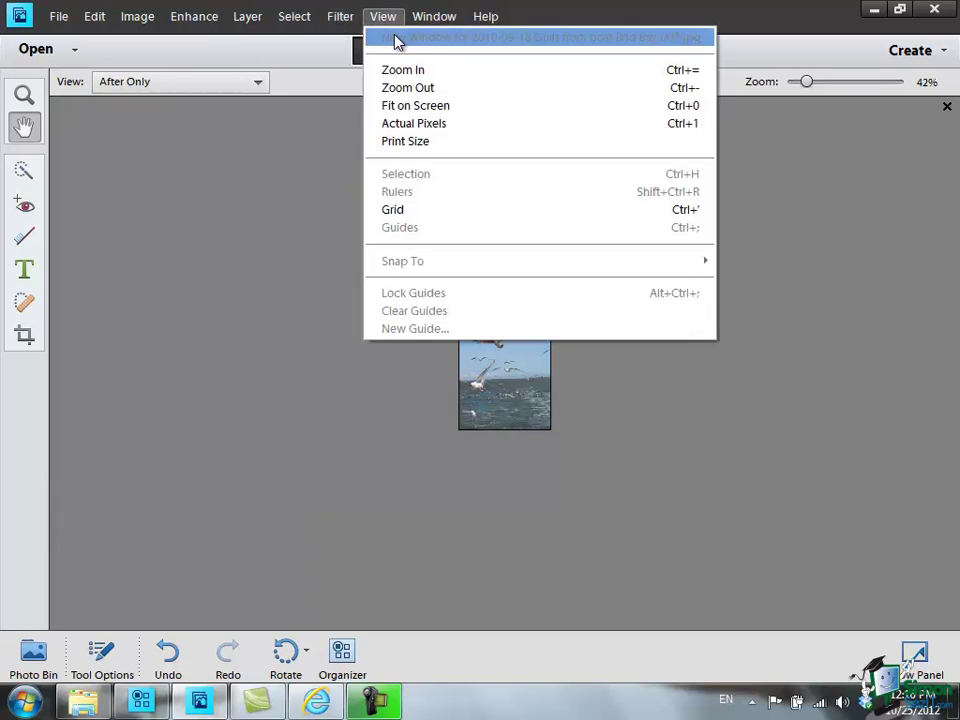
click(417, 143)
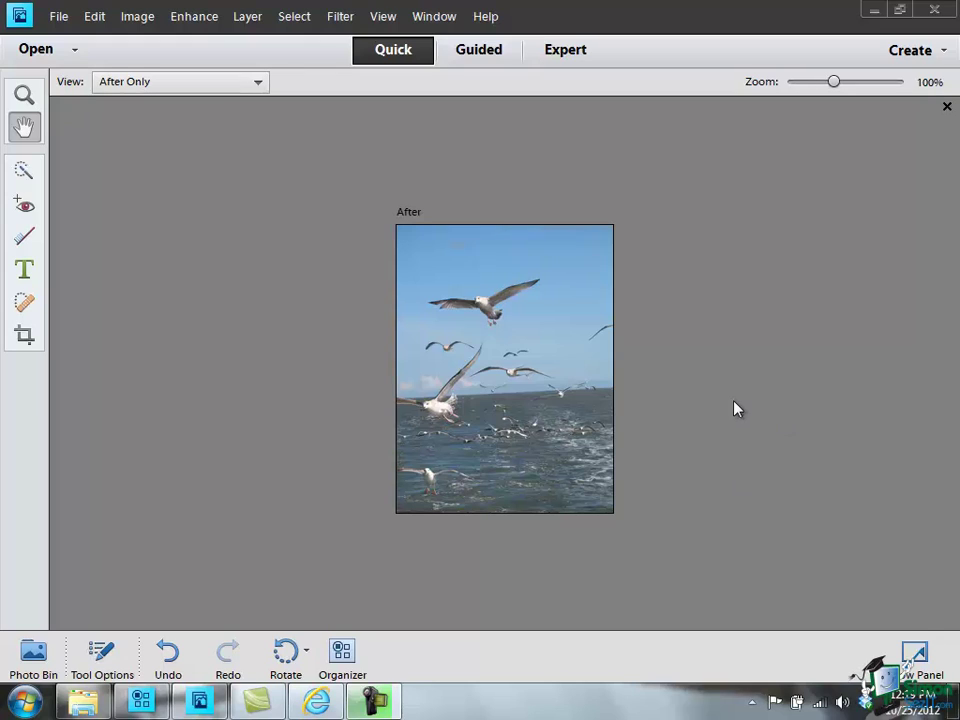
Close the photo, saving it as a JPEG in a version set with default quality
click(947, 106)
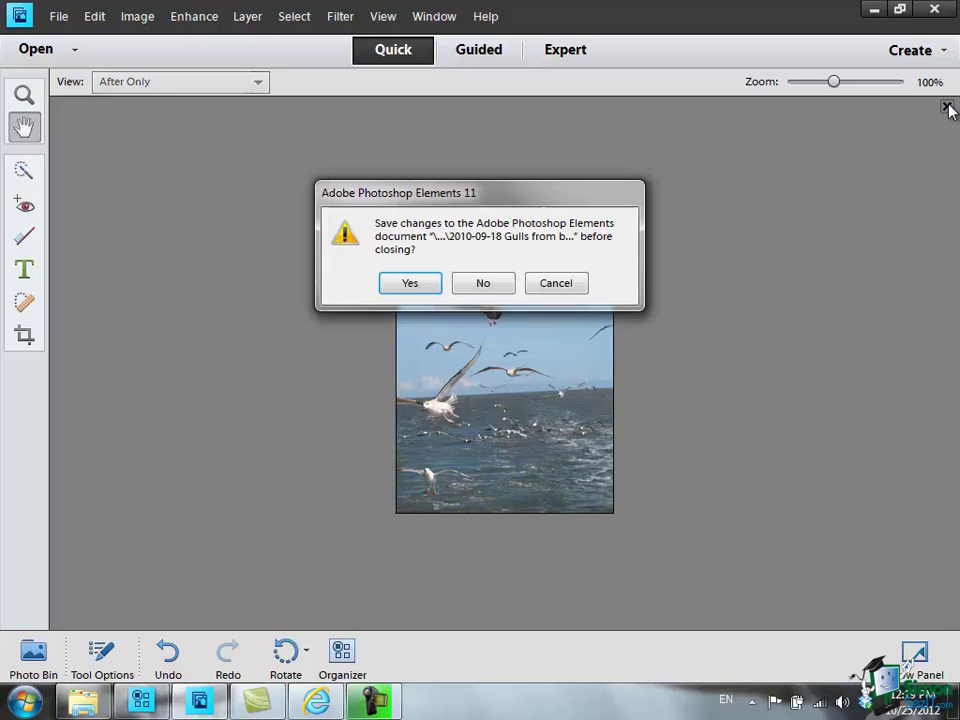
click(416, 287)
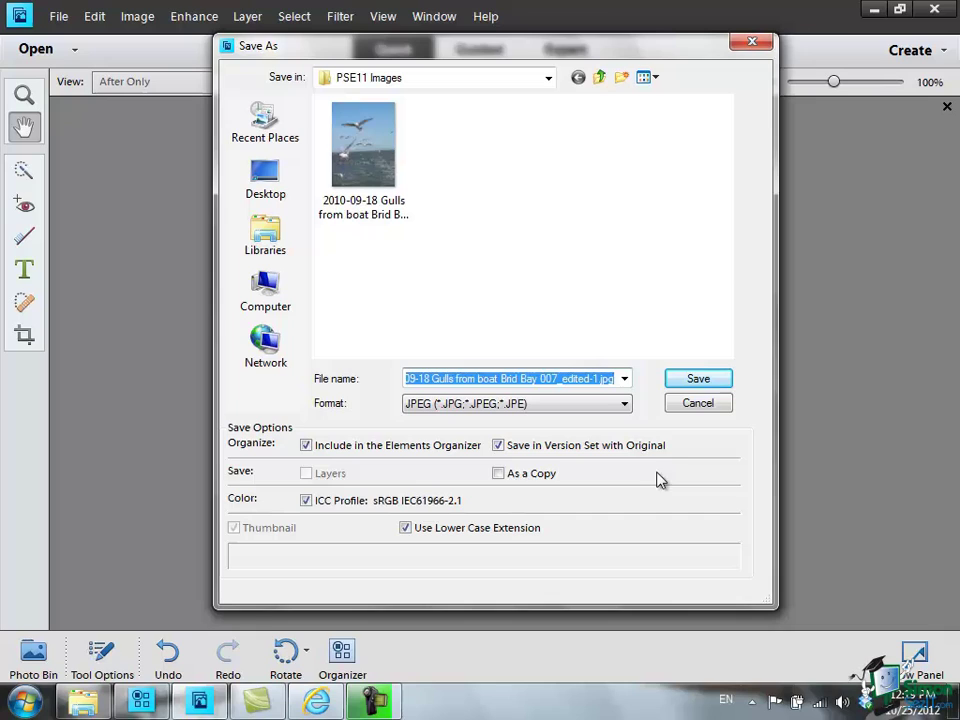
click(698, 380)
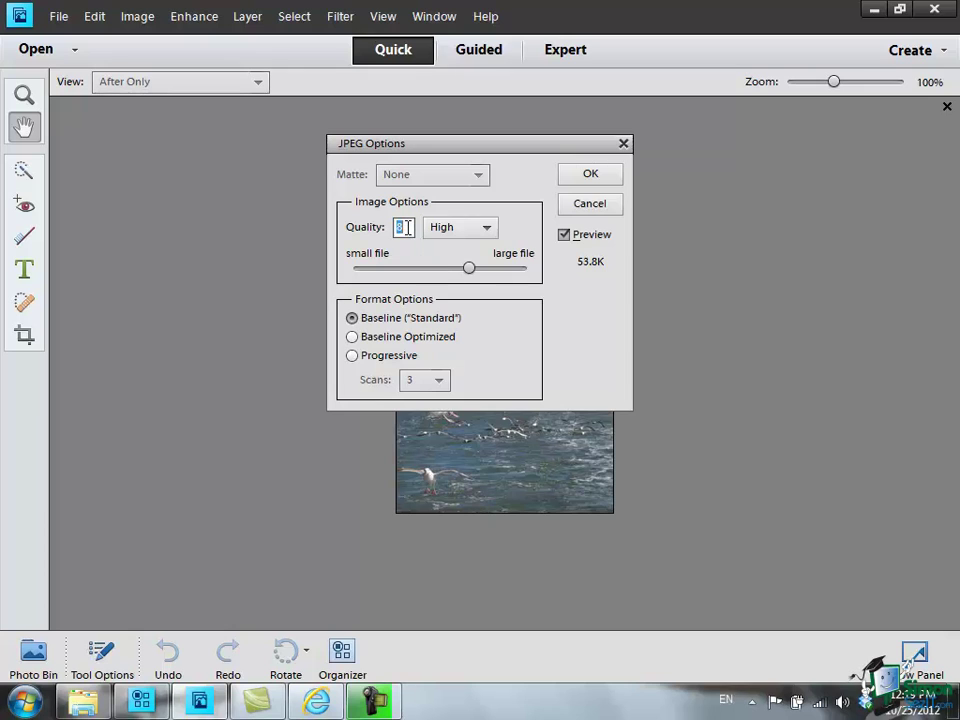
click(594, 178)
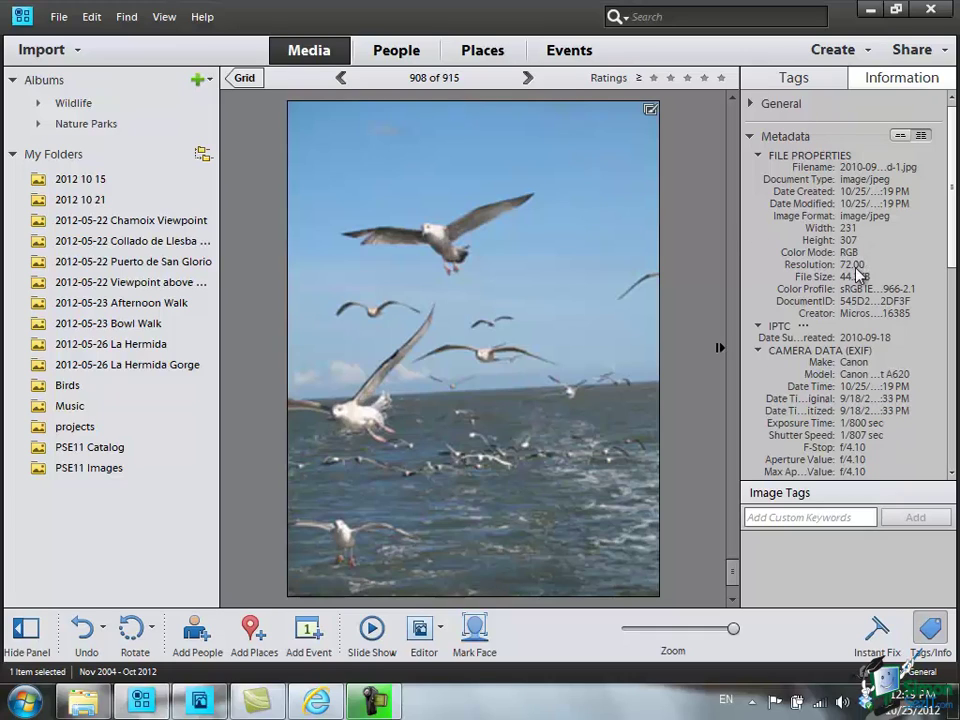
Expand General info showing 44.3KB at 231x307, then zoom out to the thumbnail grid
click(751, 106)
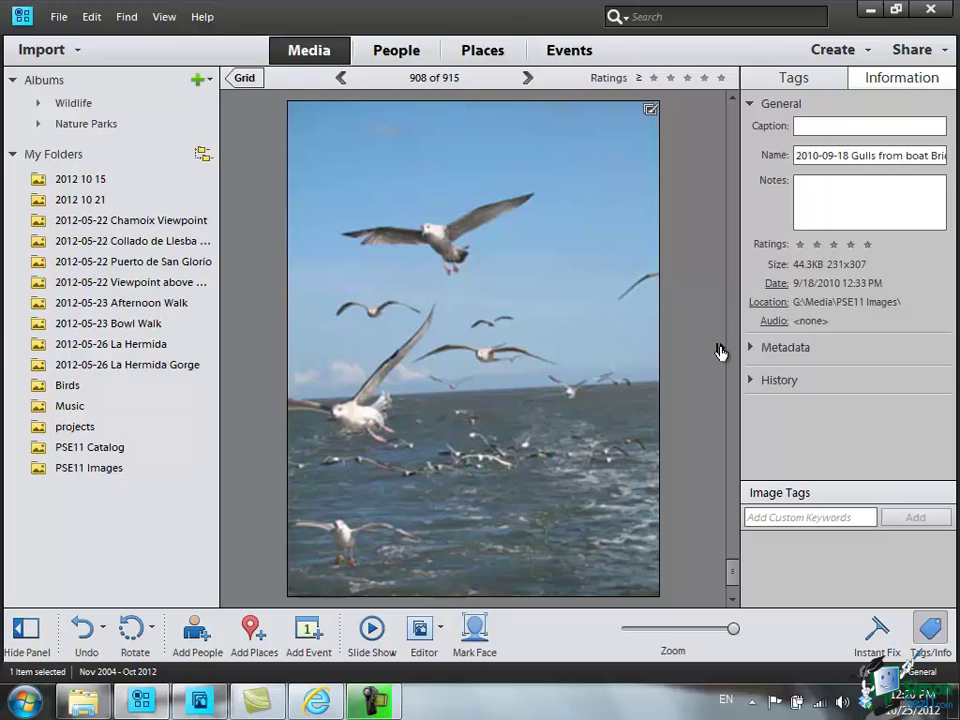
drag(735, 629, 697, 621)
click(346, 396)
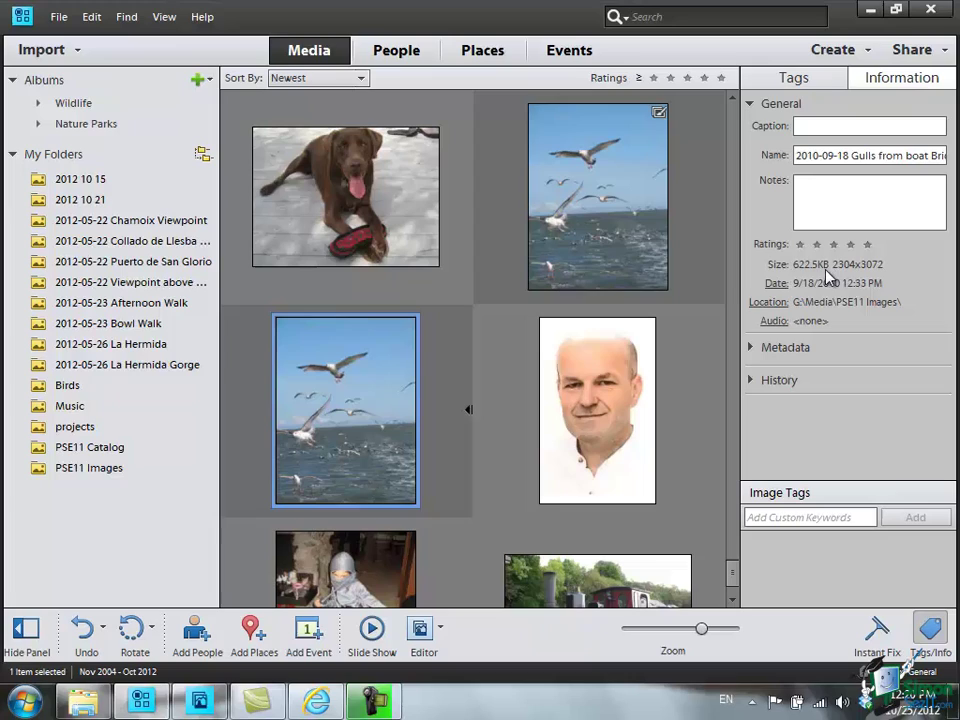
click(600, 181)
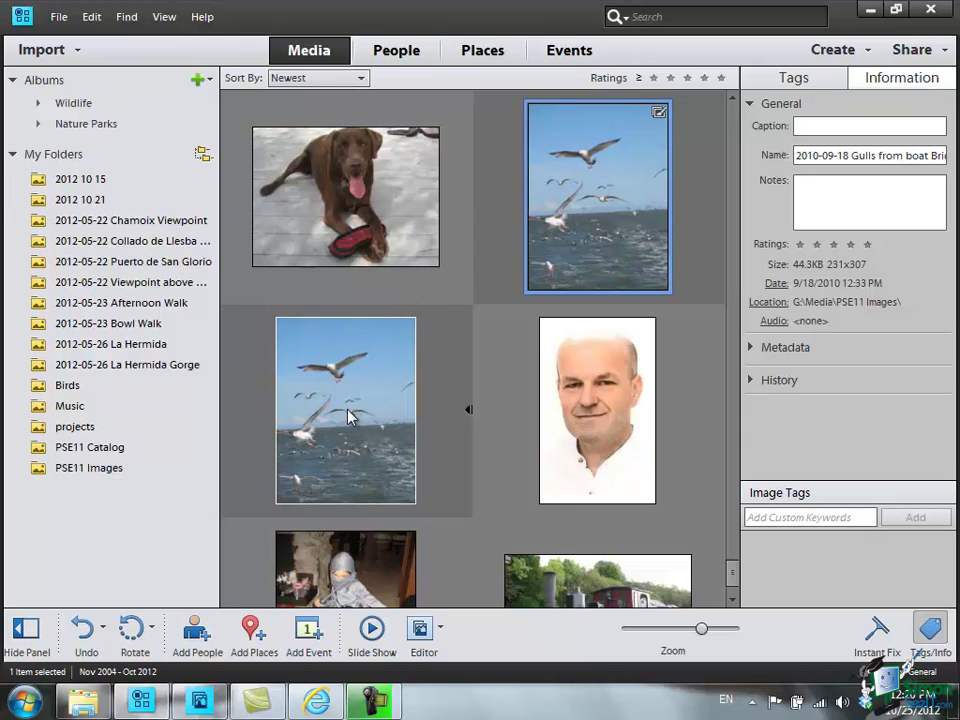